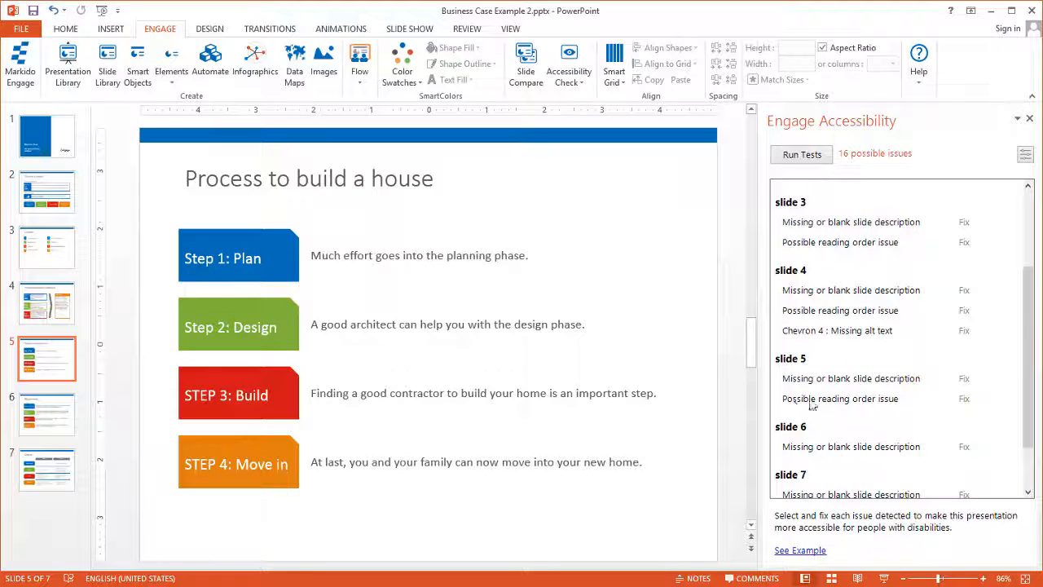
Examine the numbered reading order of slide 5 through its possible reading order issue and close the accessibility results.
left_click(964, 401)
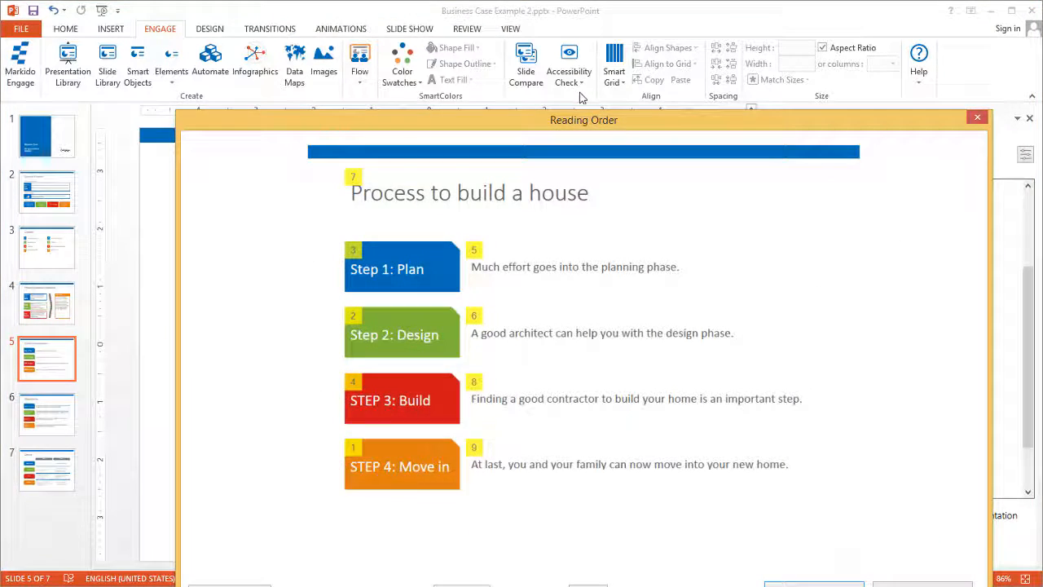
left_click_drag(568, 121, 473, 40)
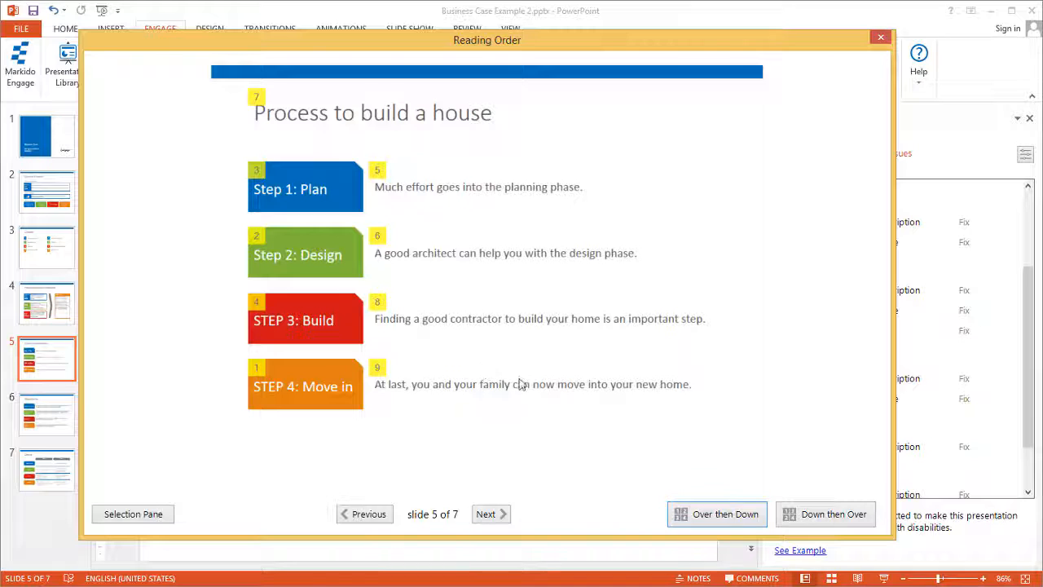
left_click(717, 515)
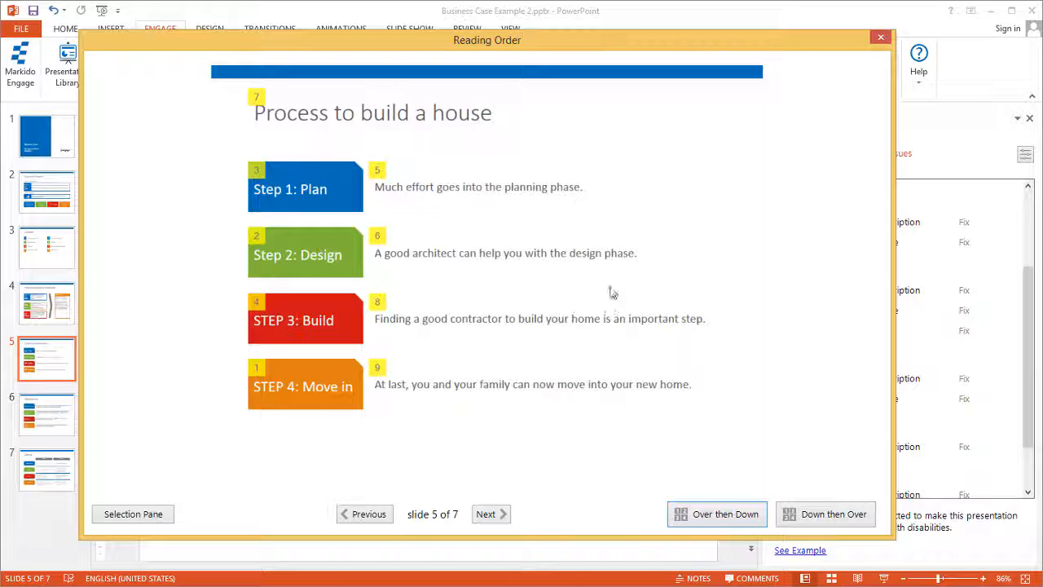
left_click(880, 40)
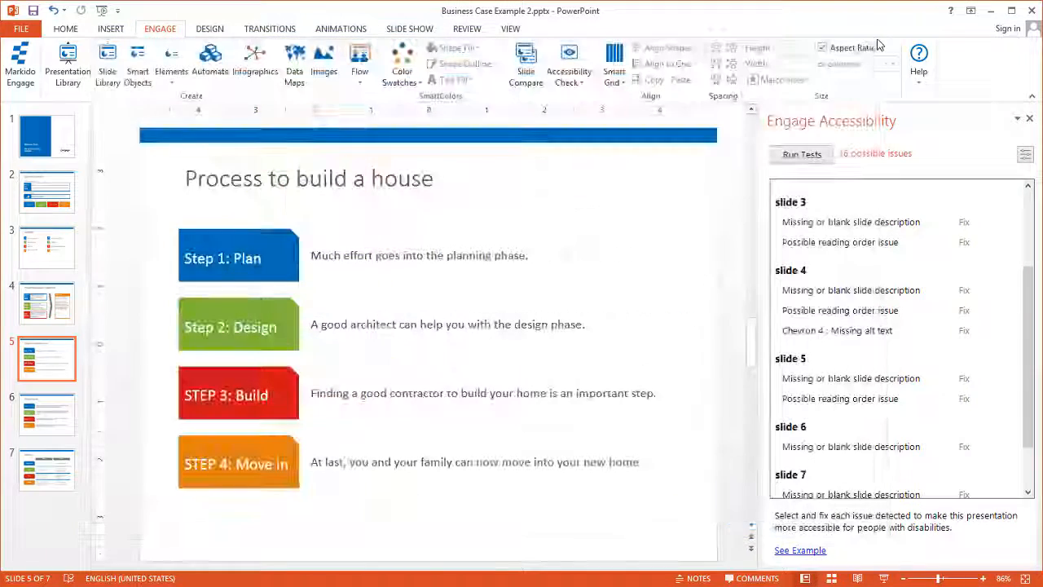
left_click(1030, 119)
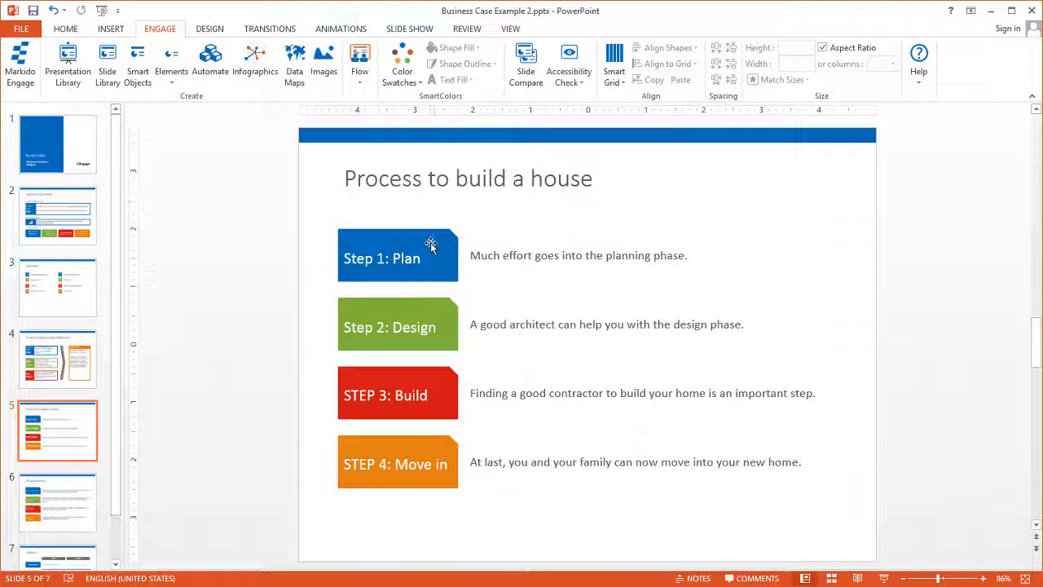
Show slide 5's object order list, identify the step shapes, and move the STEP 3: Build shape directly above the STEP 4: Move in shape.
left_click(431, 243)
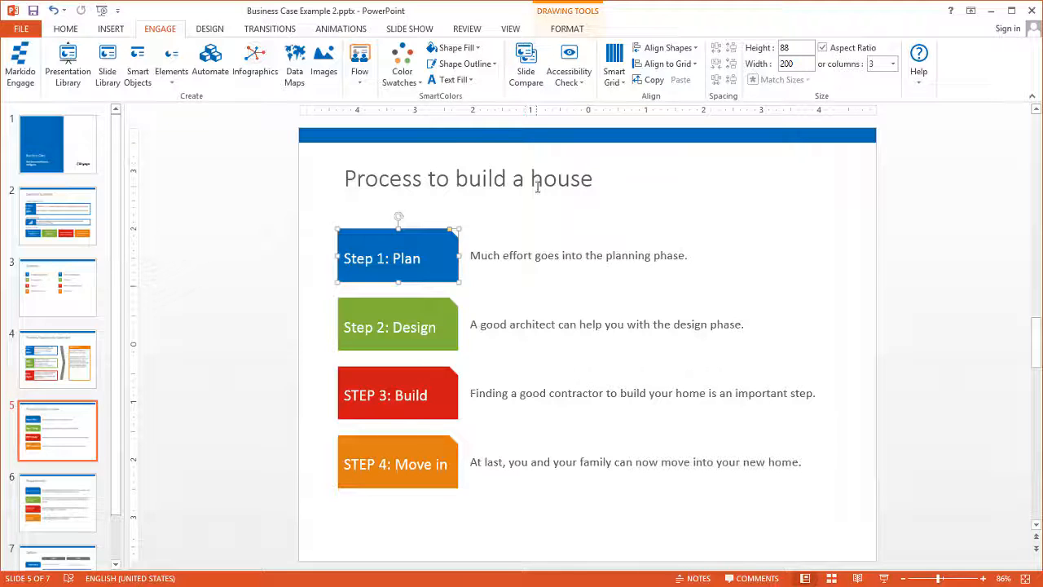
left_click(567, 29)
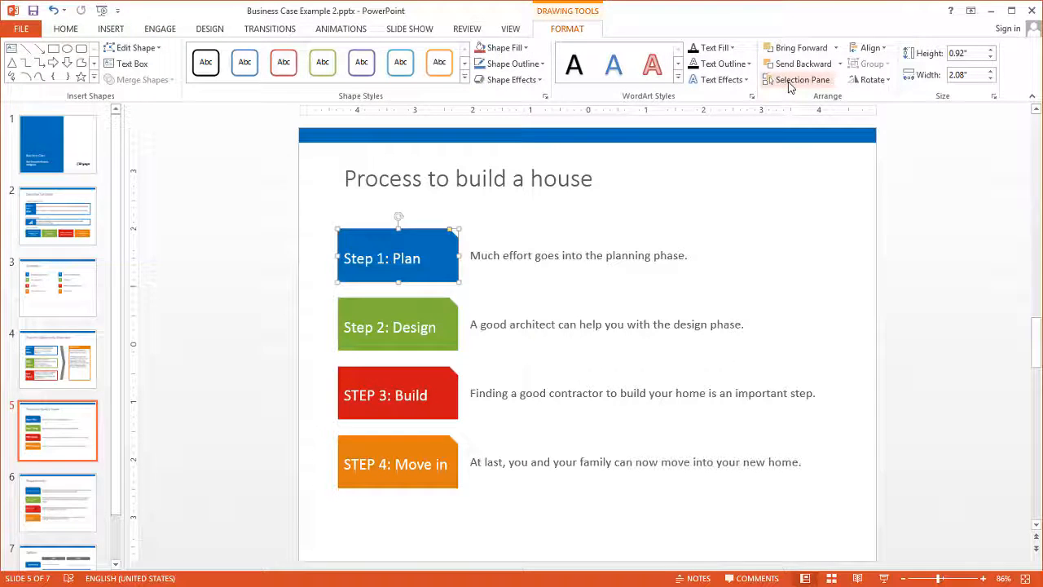
left_click(790, 84)
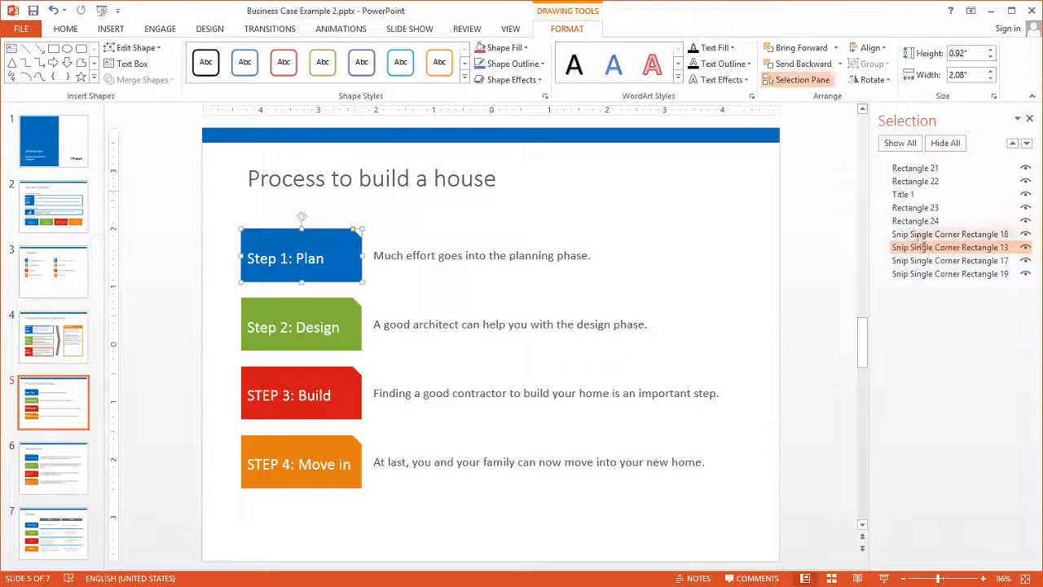
left_click(923, 274)
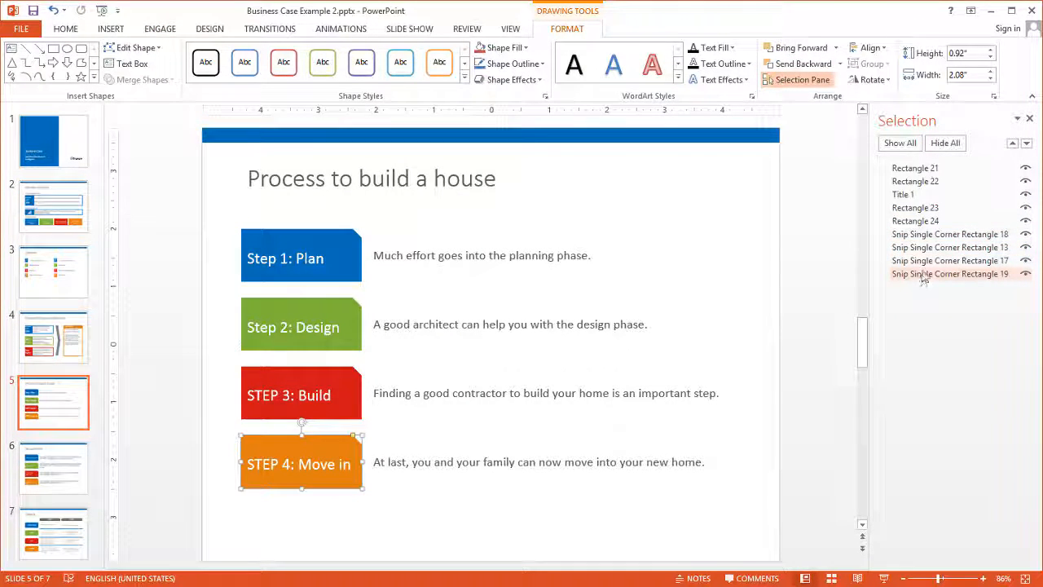
left_click(926, 261)
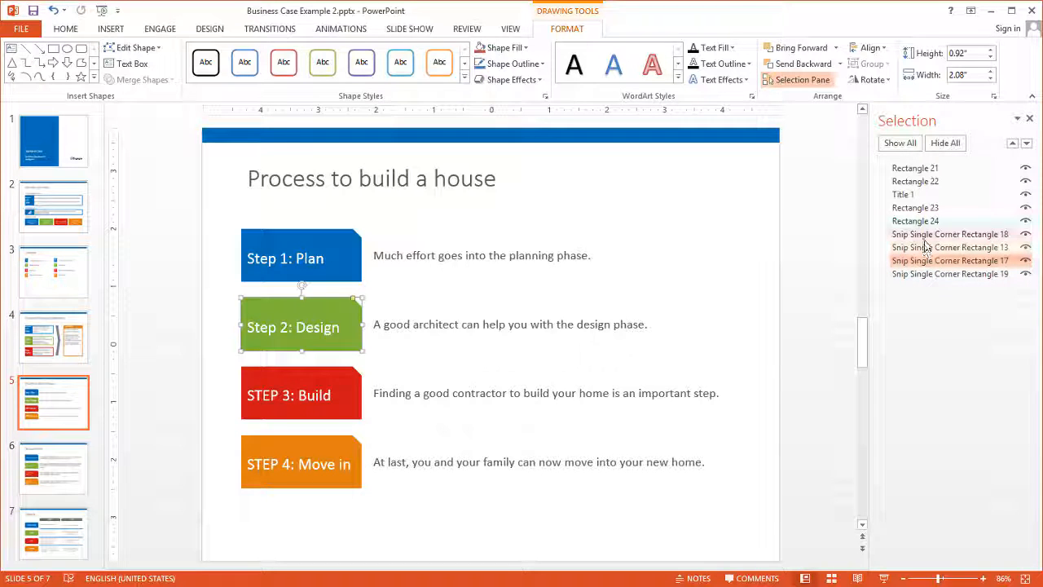
left_click(927, 235)
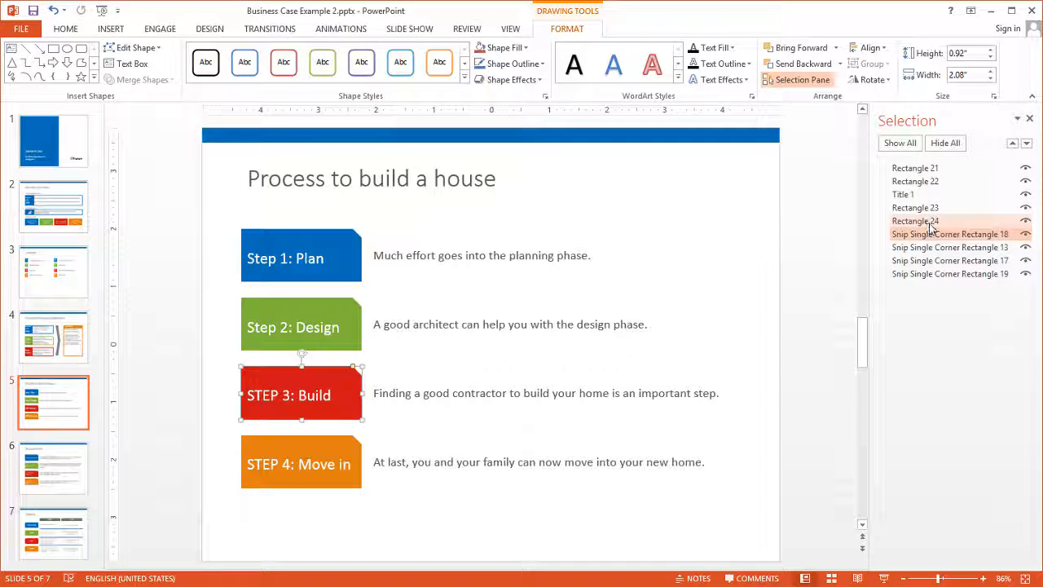
left_click_drag(932, 235, 934, 273)
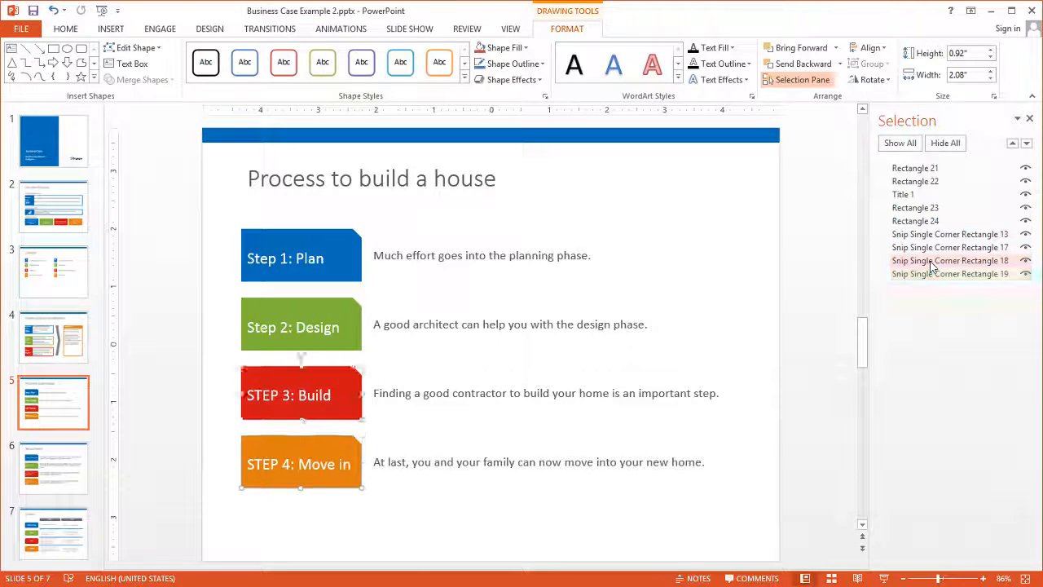
Move the slide 5 title to the very end of the object order list.
left_click(931, 248)
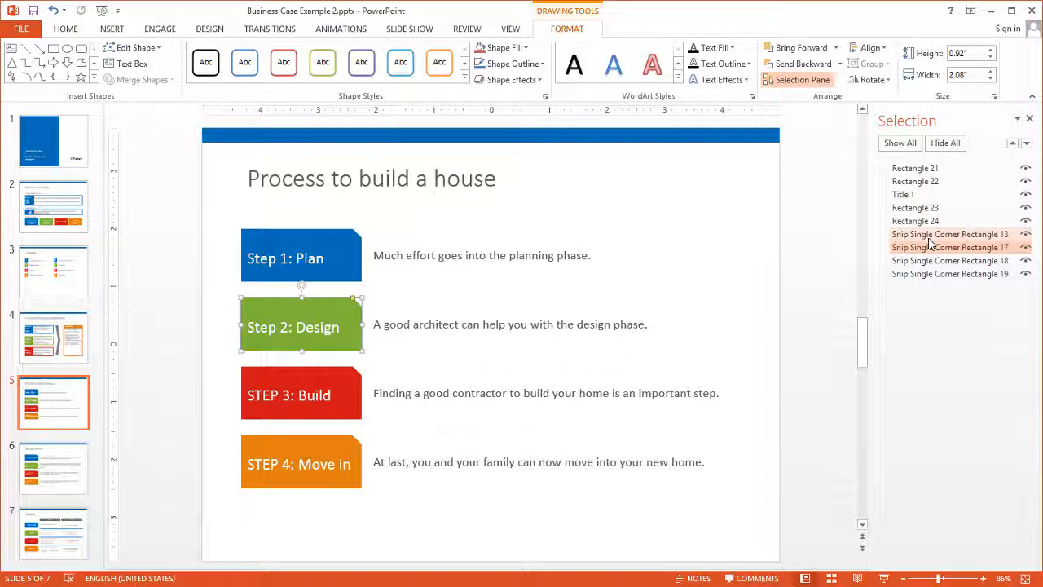
left_click(903, 194)
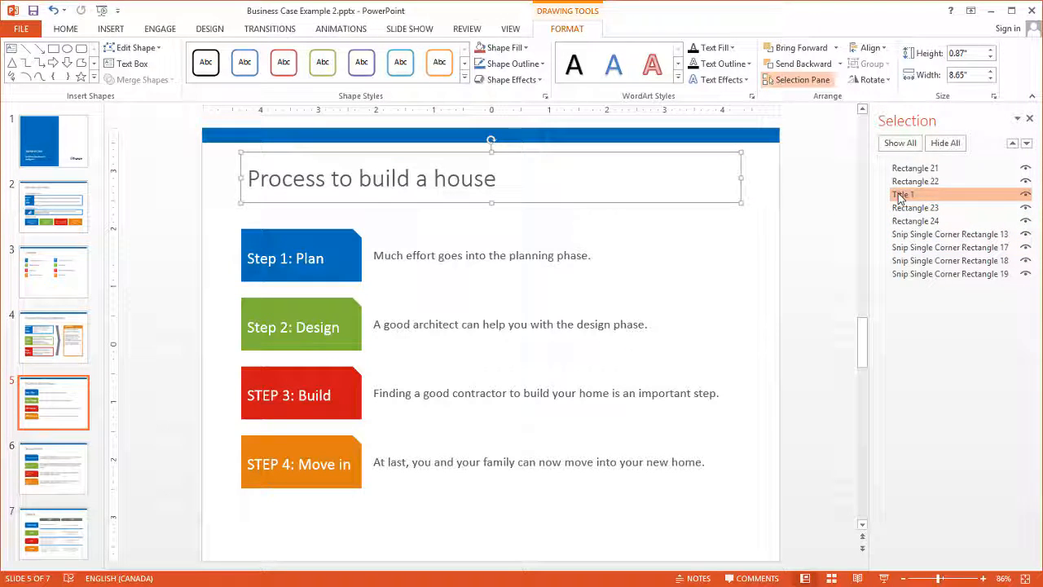
left_click_drag(897, 195, 911, 277)
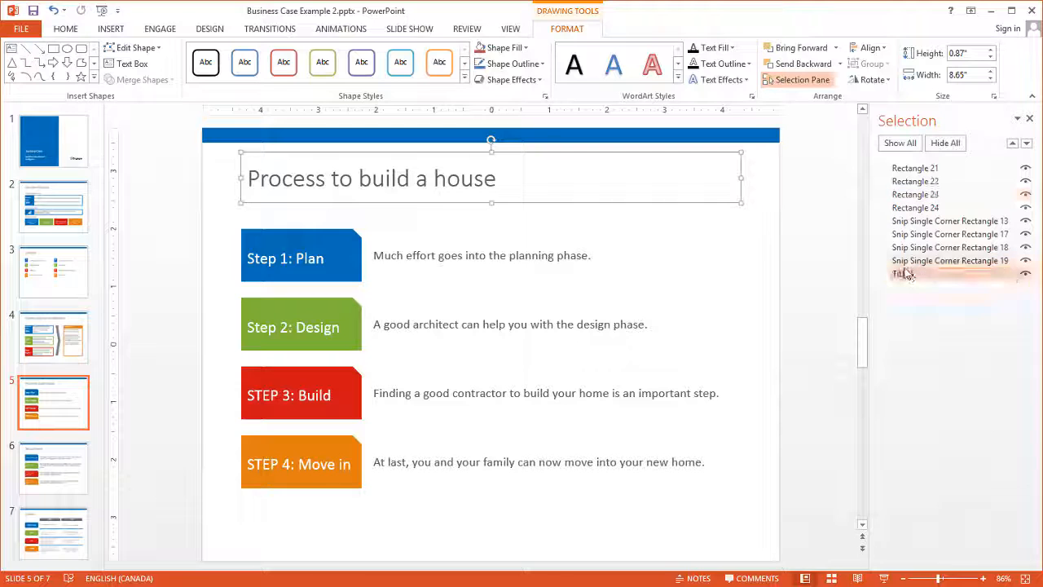
Identify the step shapes in the object order list, move the Step 1: Plan shape directly above the title, and close the list.
left_click(907, 262)
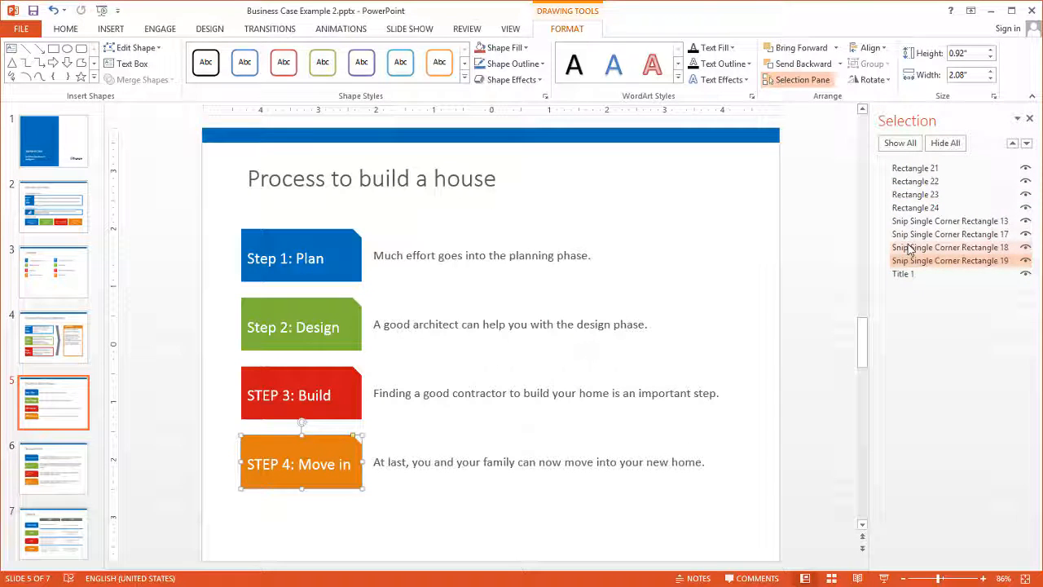
left_click(910, 246)
left_click(911, 235)
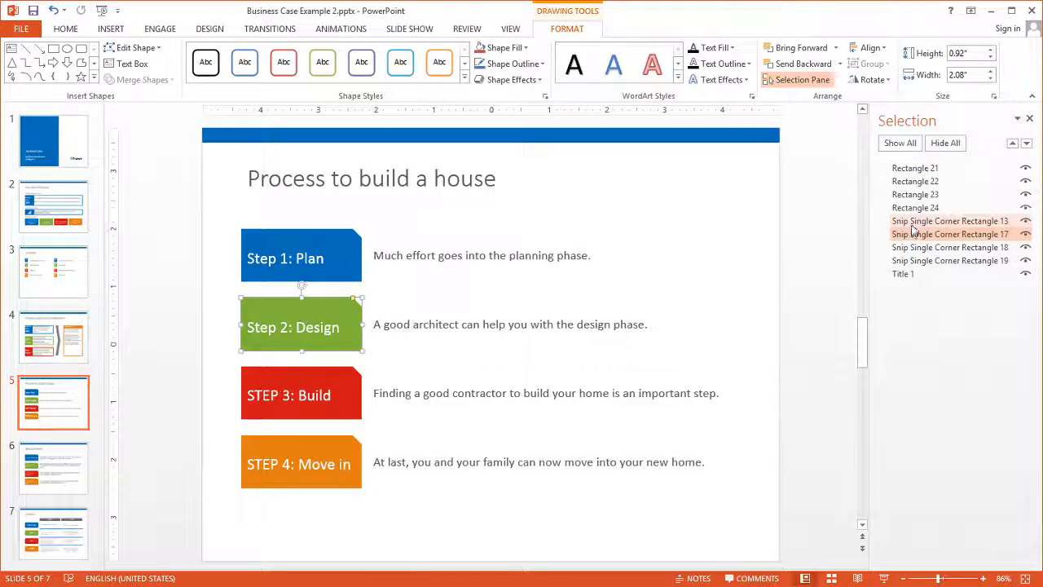
left_click(915, 224)
left_click_drag(919, 229, 916, 270)
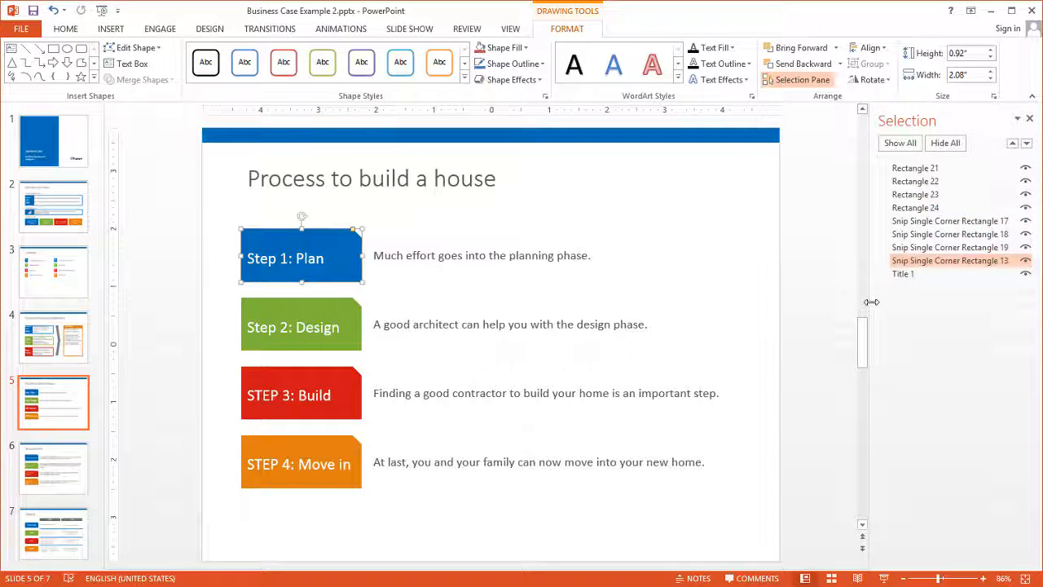
left_click(1028, 121)
Run the Engage accessibility tests on the presentation.
left_click(159, 29)
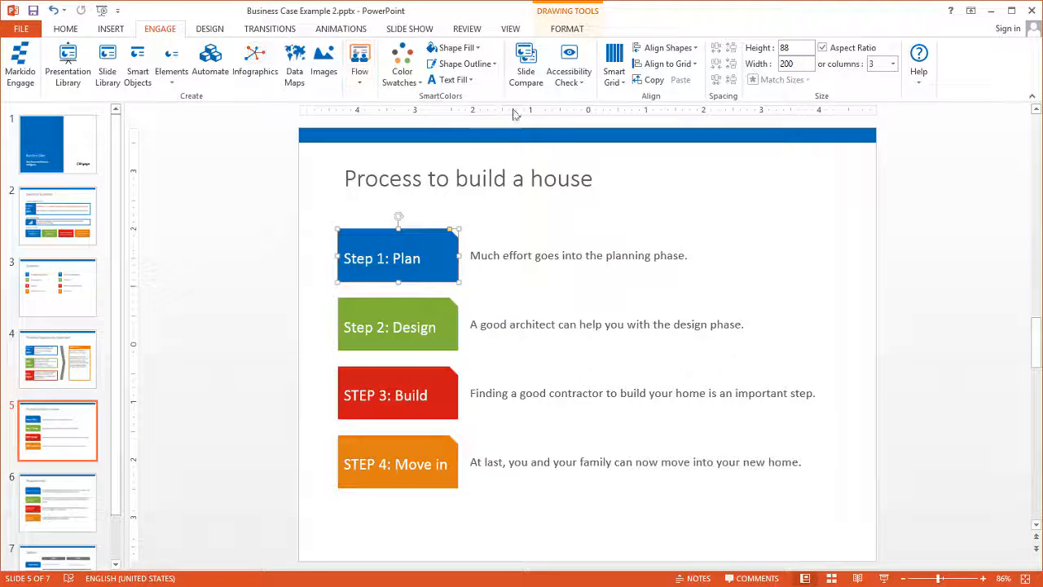
left_click(573, 72)
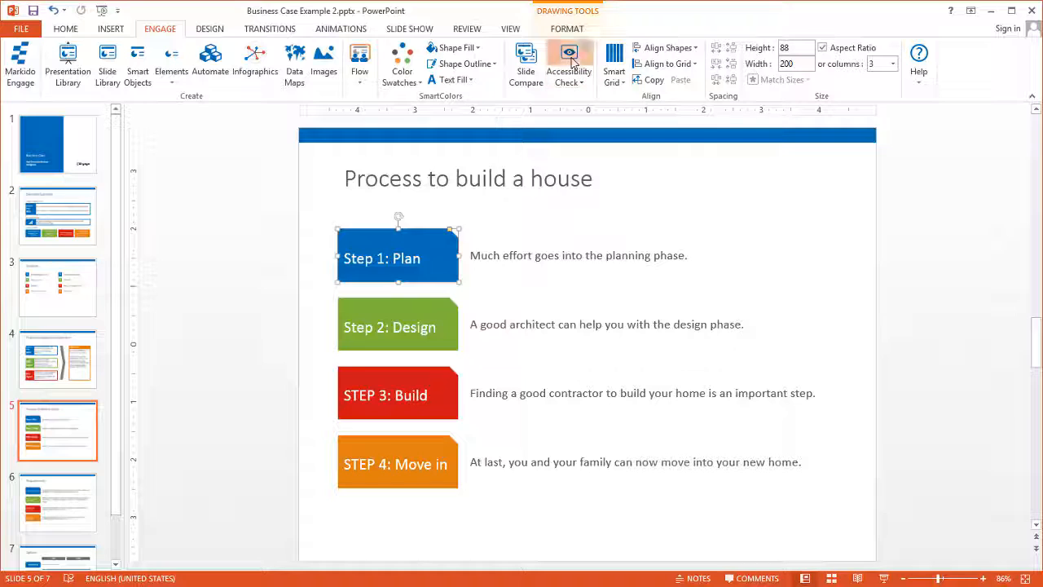
left_click(803, 155)
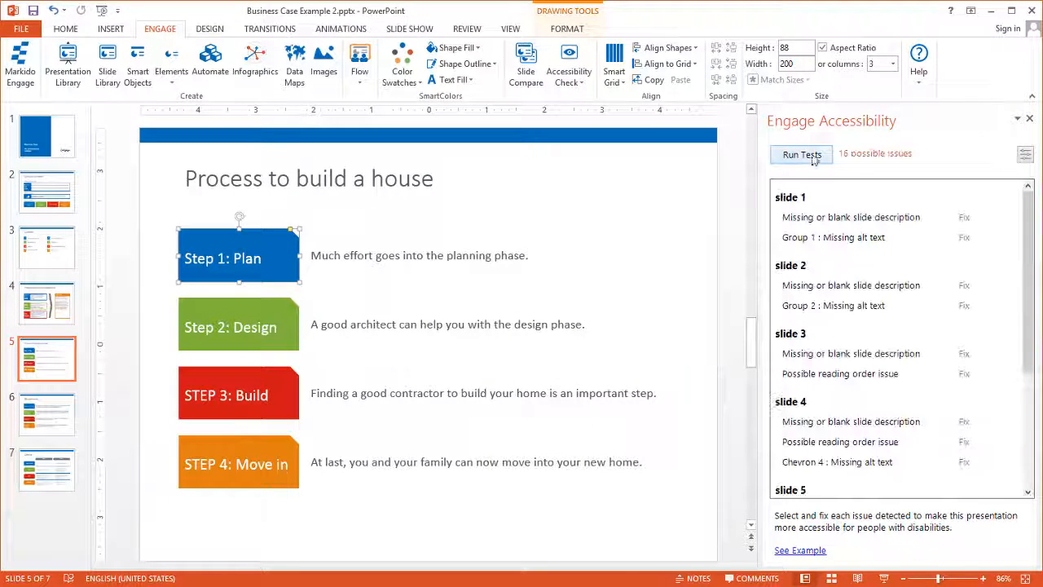
Fix slide 5's possible reading order issue by applying the Over then Down order to its elements.
scroll(1029, 282, "down", 3)
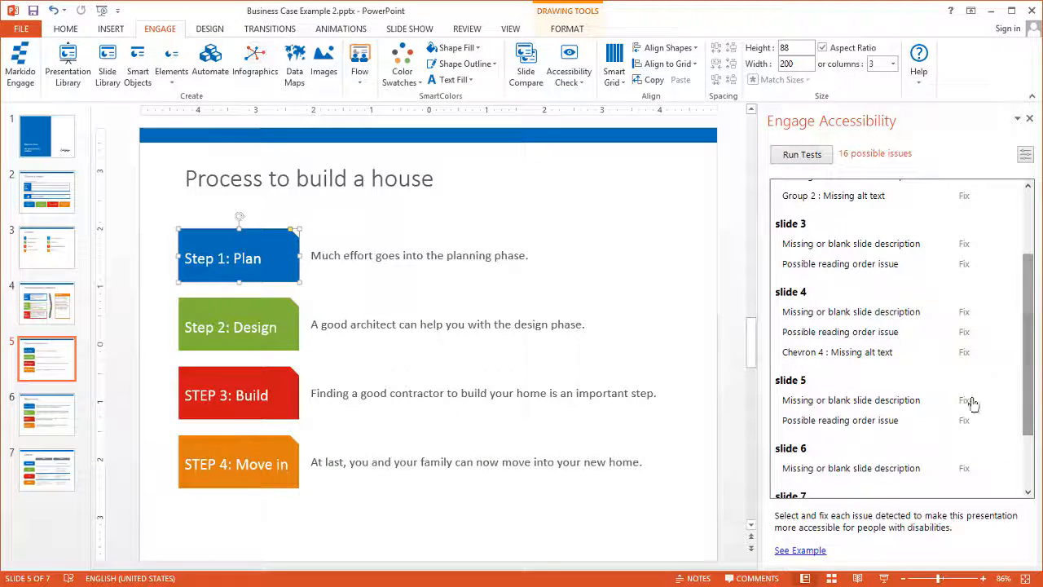
left_click(964, 420)
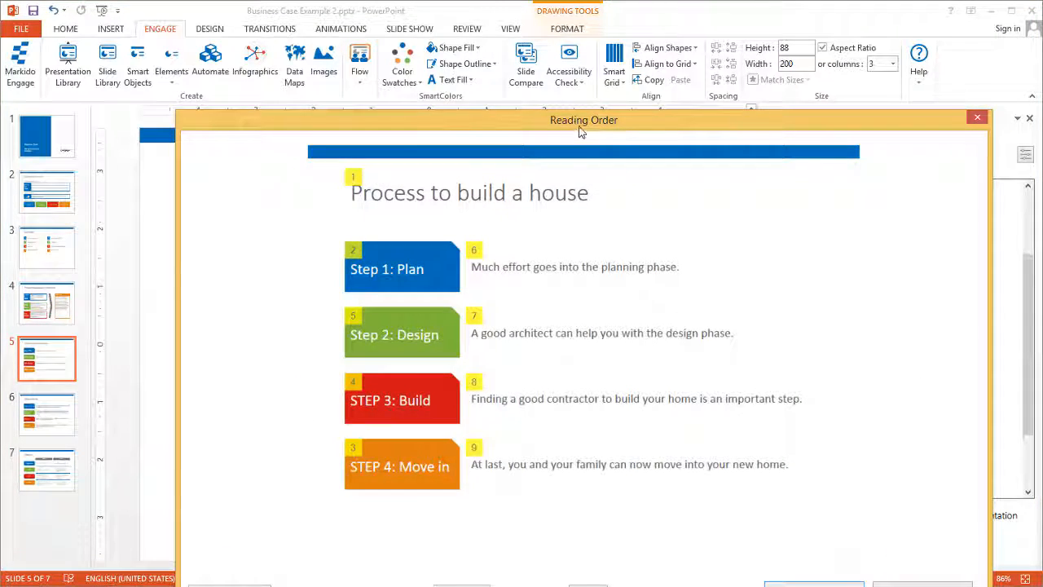
left_click_drag(580, 128, 490, 46)
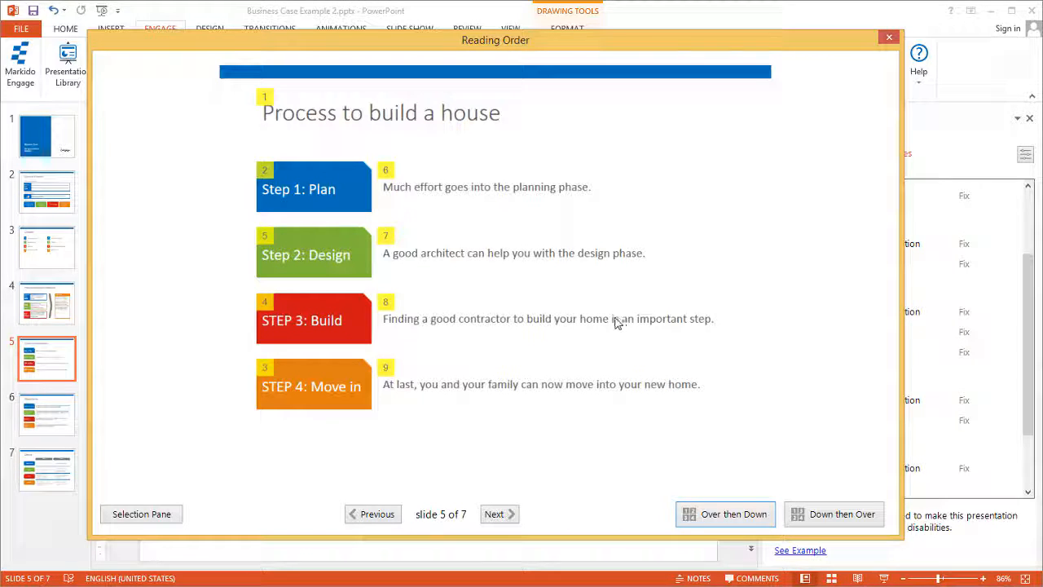
left_click(731, 515)
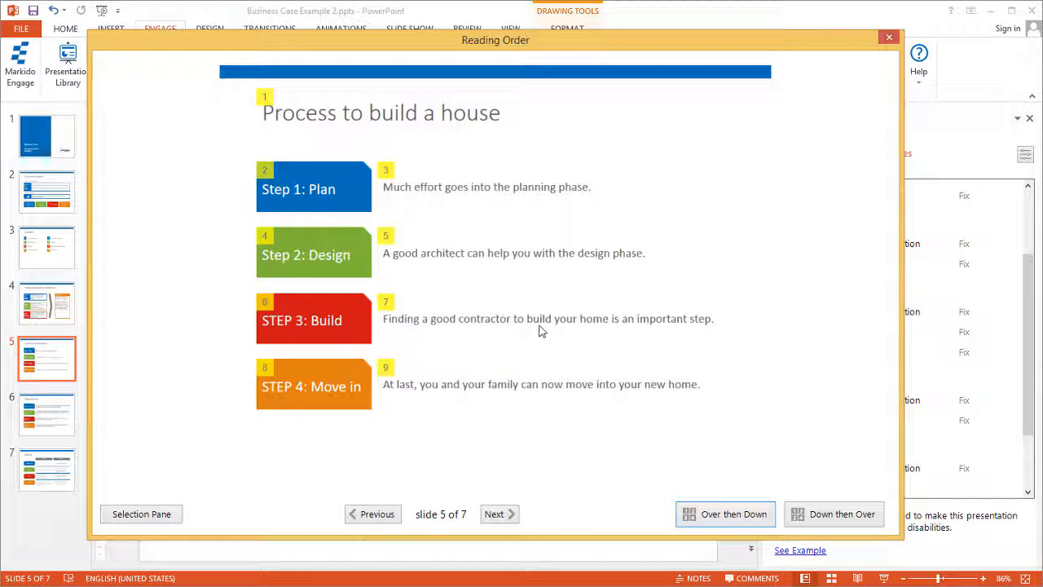
Examine slide 6's reading order and the matching object order list, and return to the start of the accessibility issues.
left_click(499, 515)
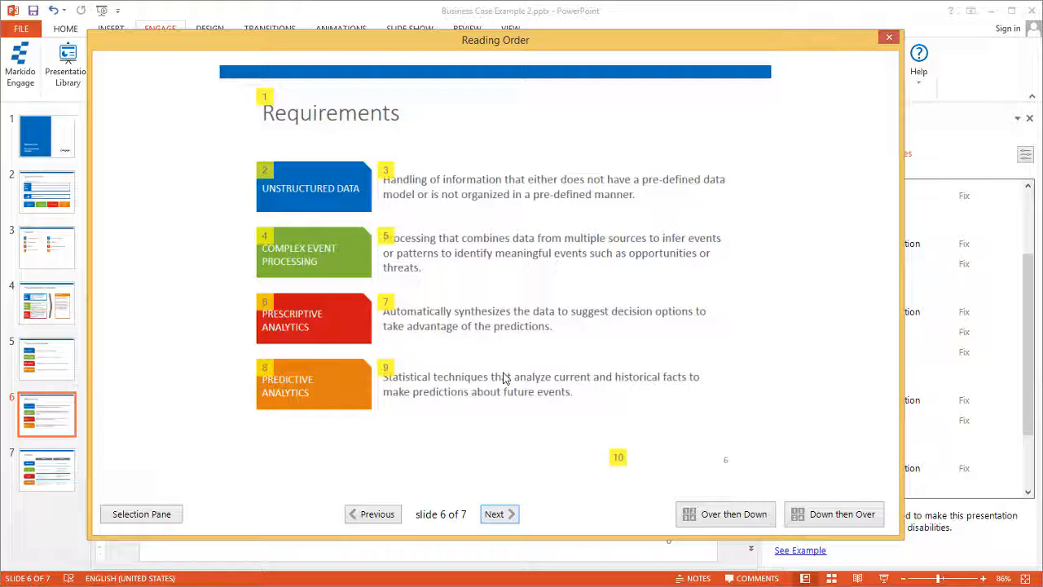
left_click(158, 515)
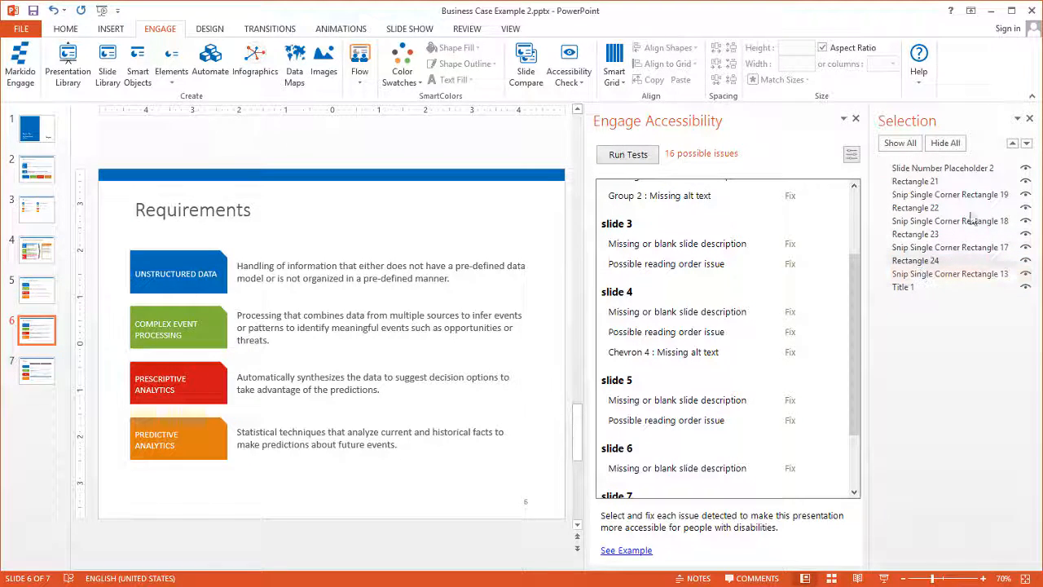
left_click(1029, 118)
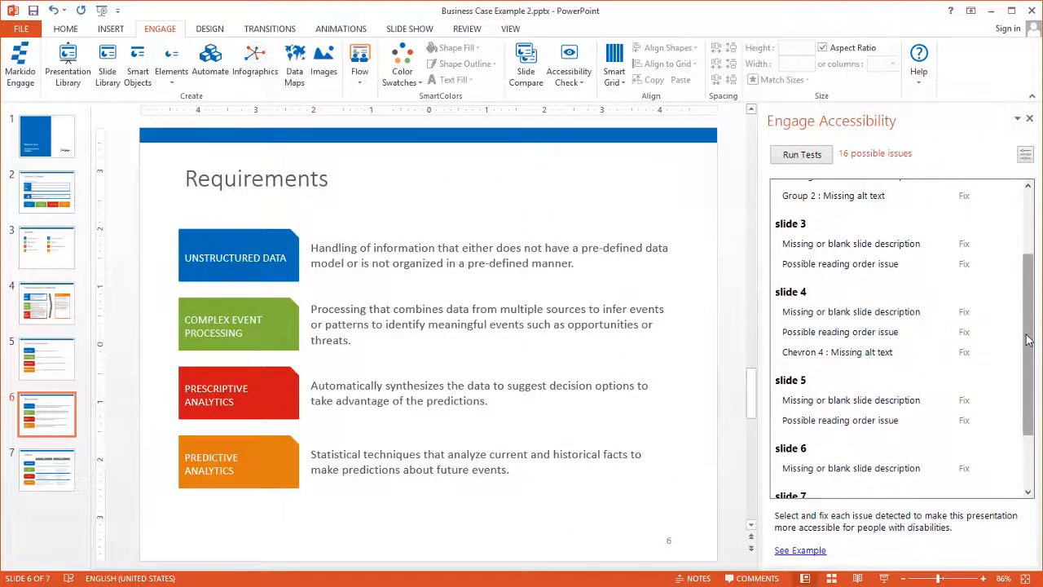
scroll(986, 326, "up", 3)
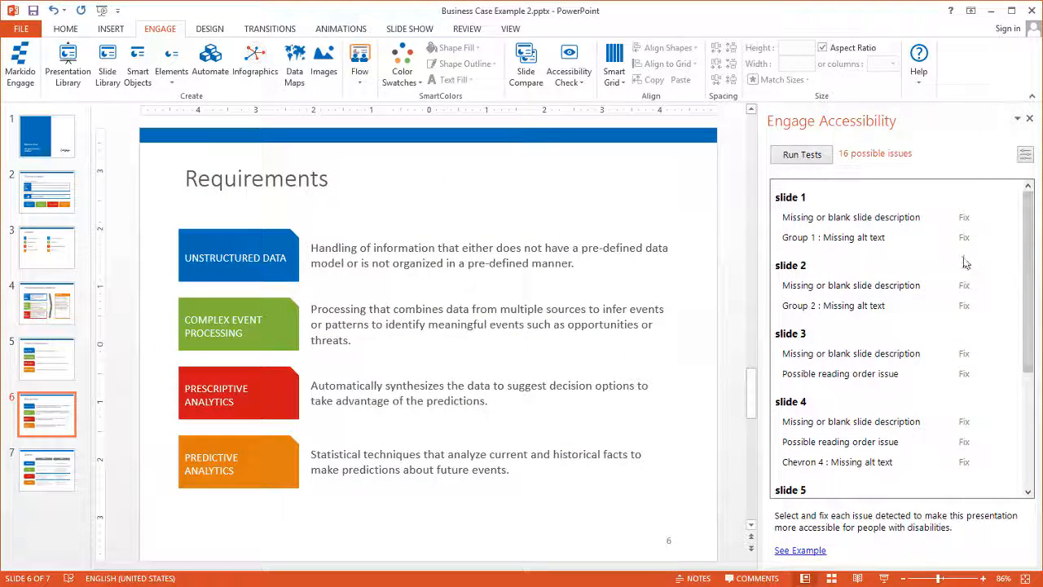
Save the accessibility configuration with the slide title, slide description, slide reading order and shape alt text tests enabled.
left_click(1025, 156)
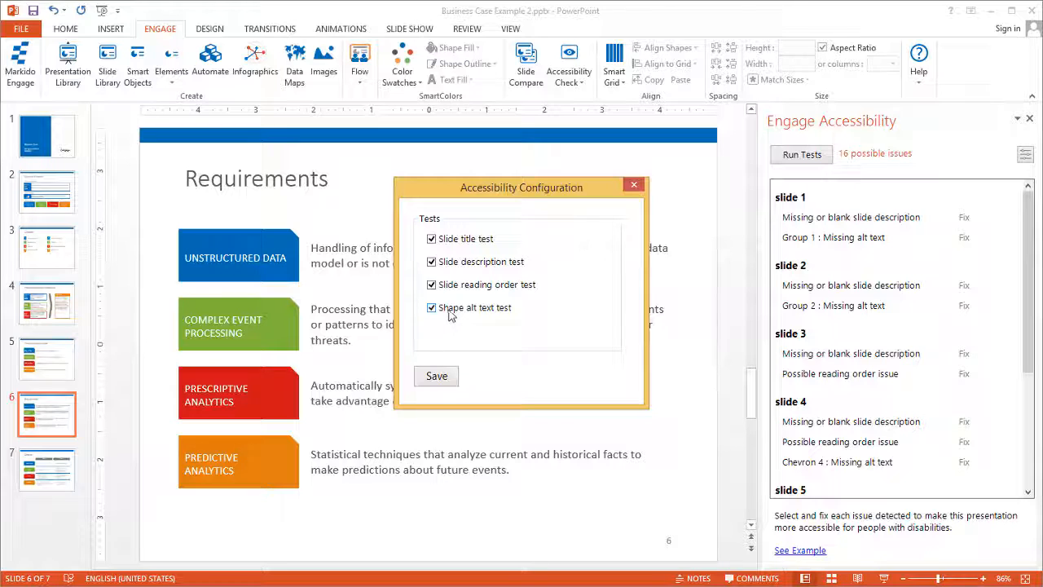
left_click(431, 239)
left_click(431, 239)
left_click(434, 375)
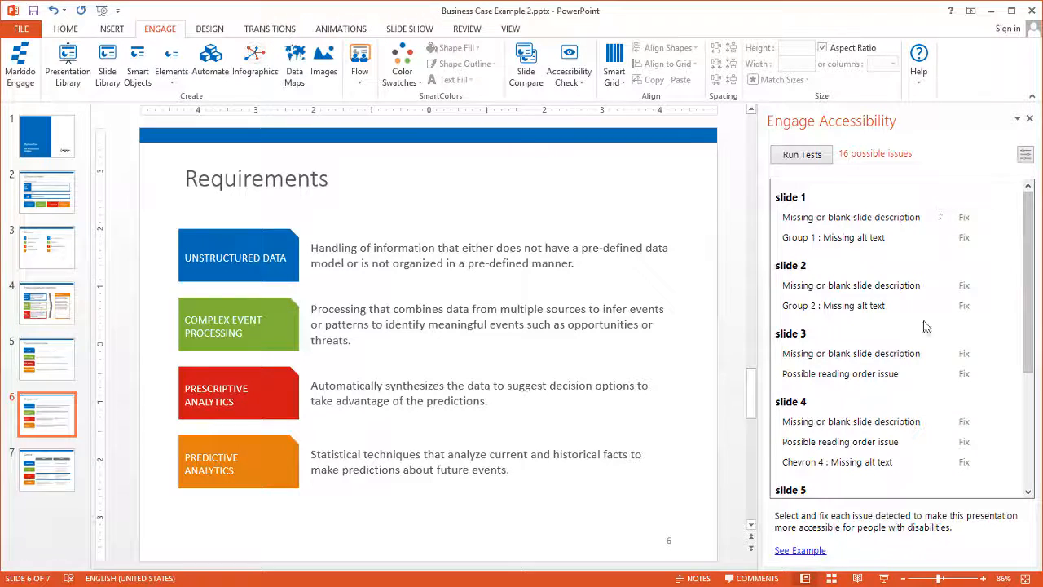
Fix slide 1's missing description by entering "This is the title slide." and close the description editor.
left_click(964, 218)
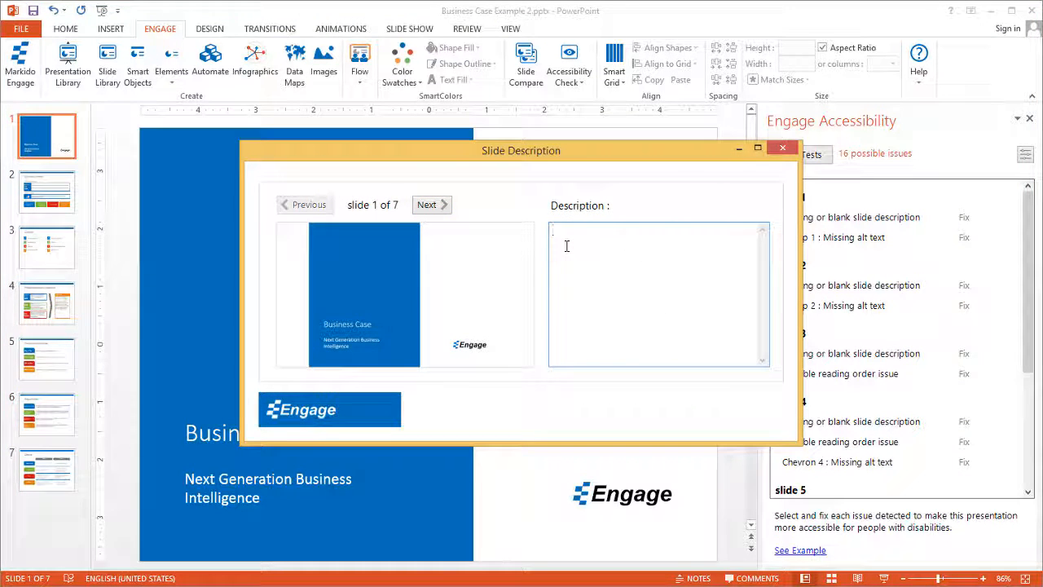
type("This is the title sli")
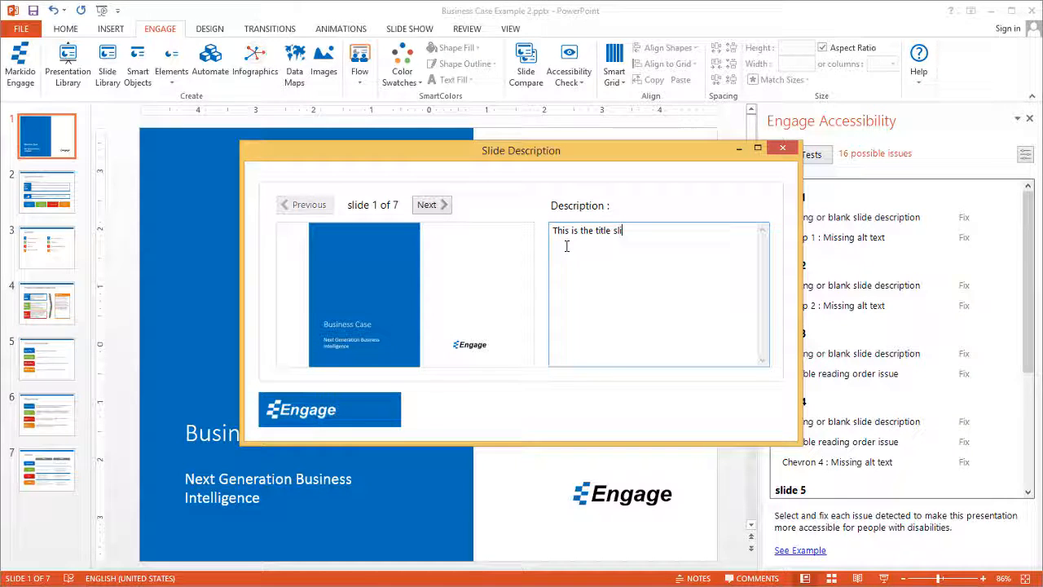
type("de.")
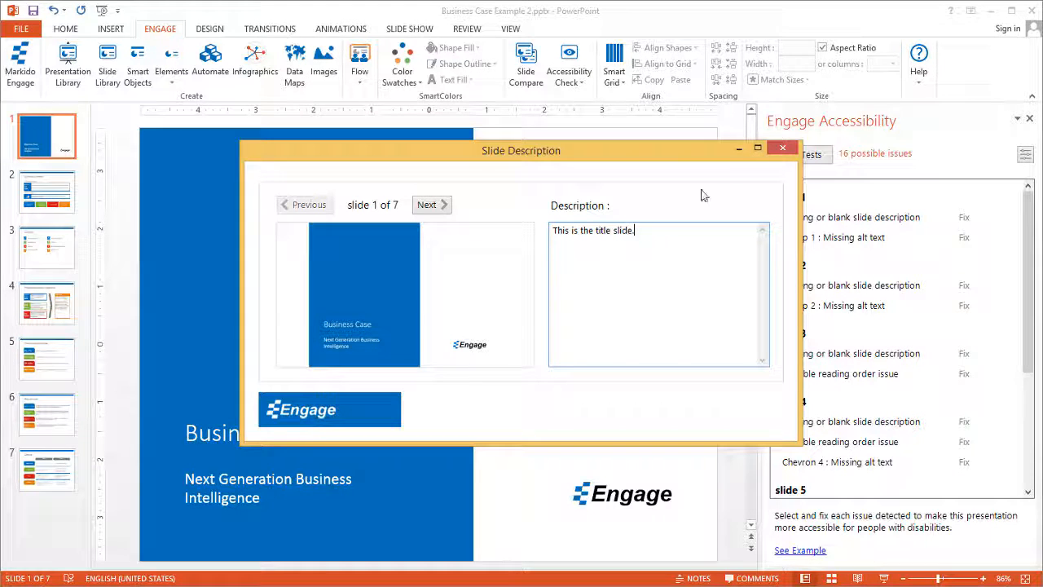
left_click(783, 149)
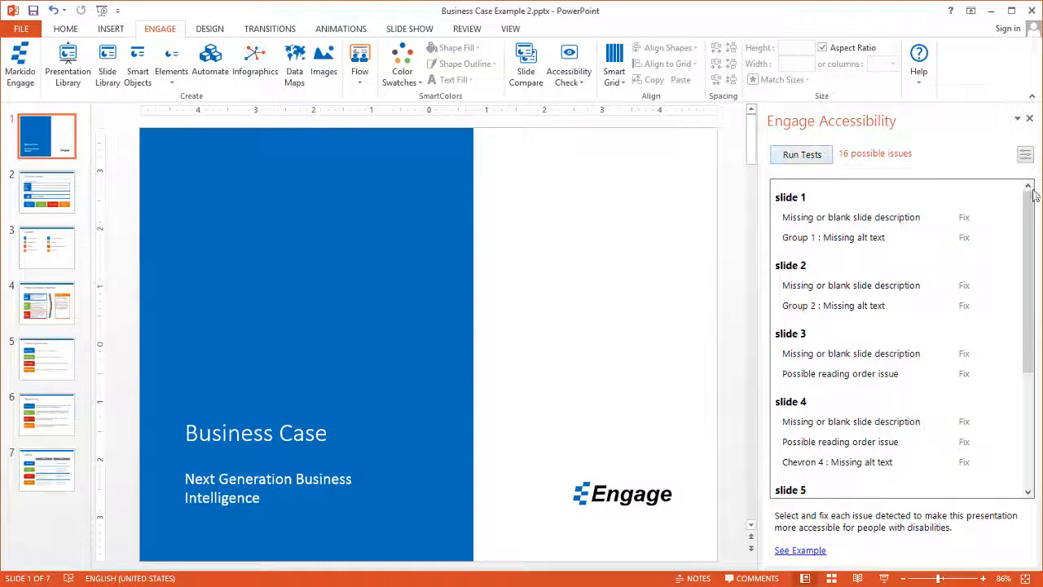
Close the accessibility results and open the description of slide 1 directly, without using the issue list.
left_click(1031, 120)
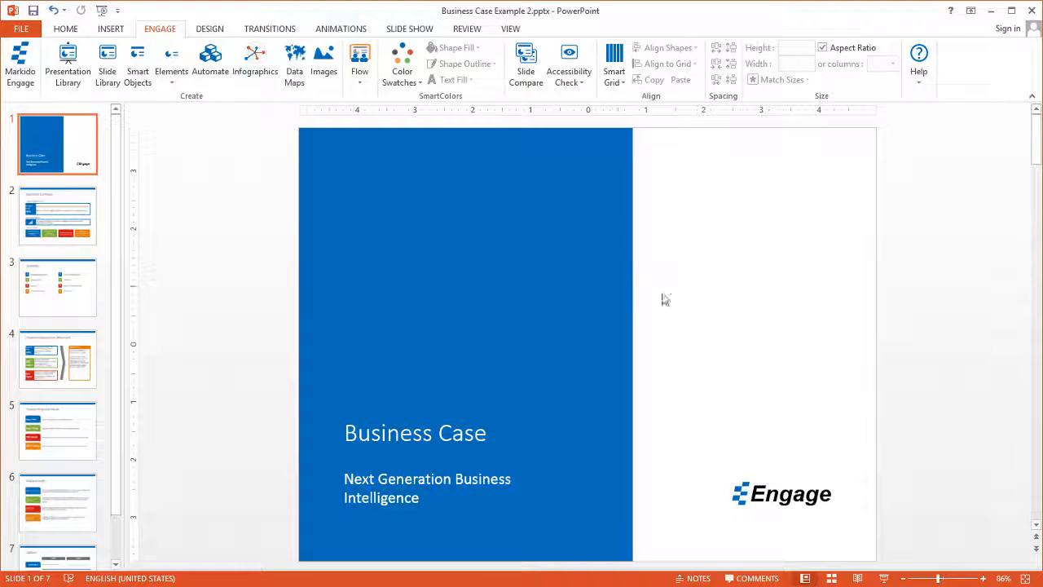
left_click(577, 83)
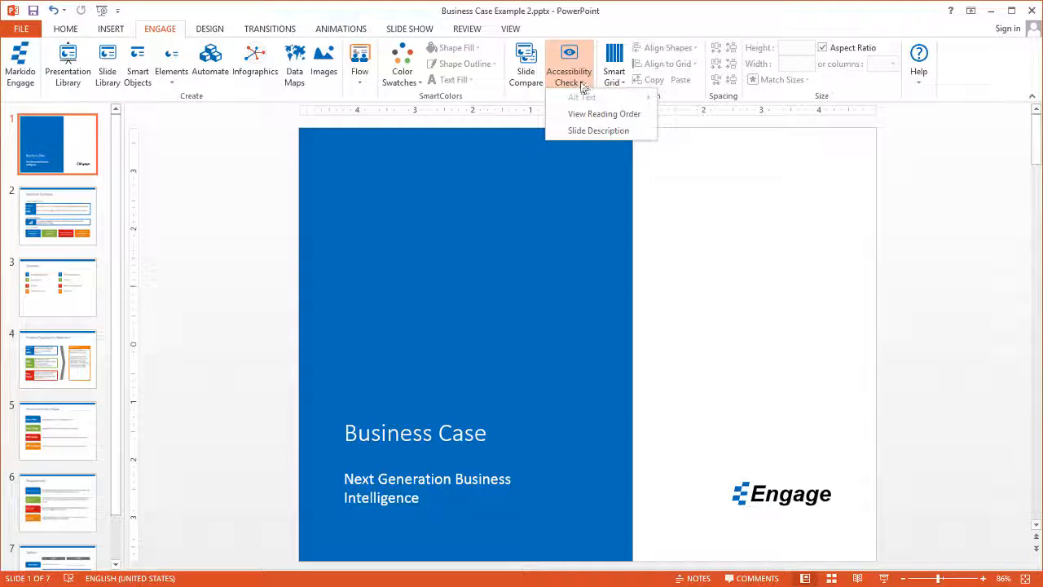
left_click(593, 133)
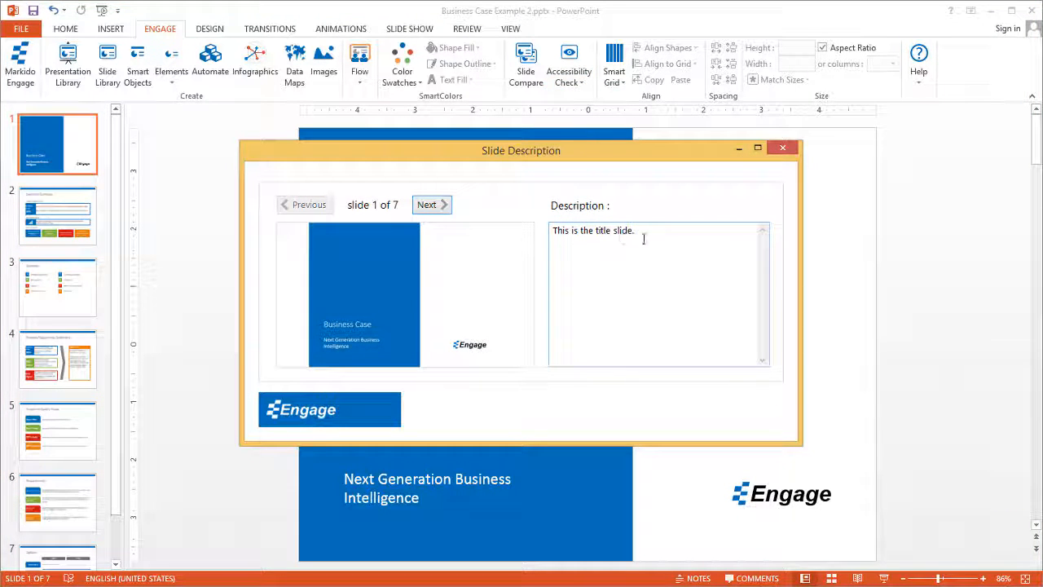